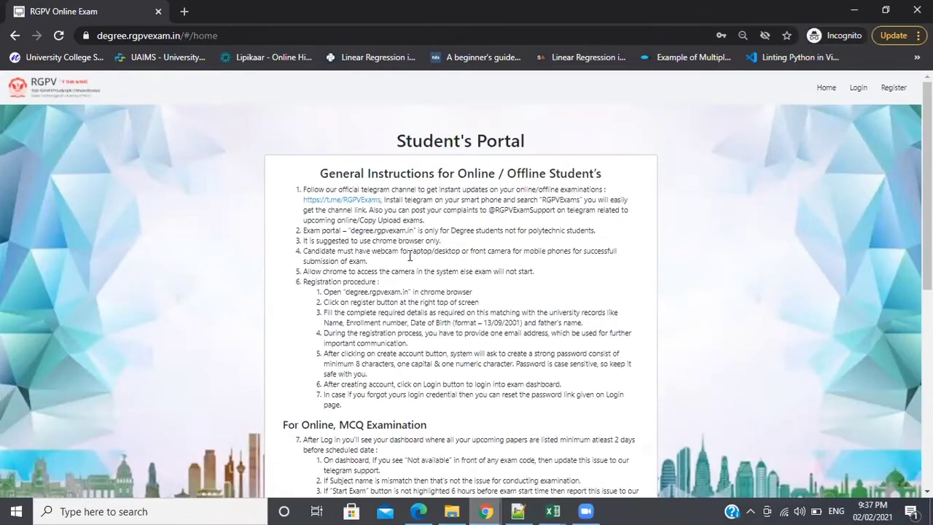
Step: Open the login page and sign in with the student's enrollment number and account password
scroll(410, 255, "down", 5)
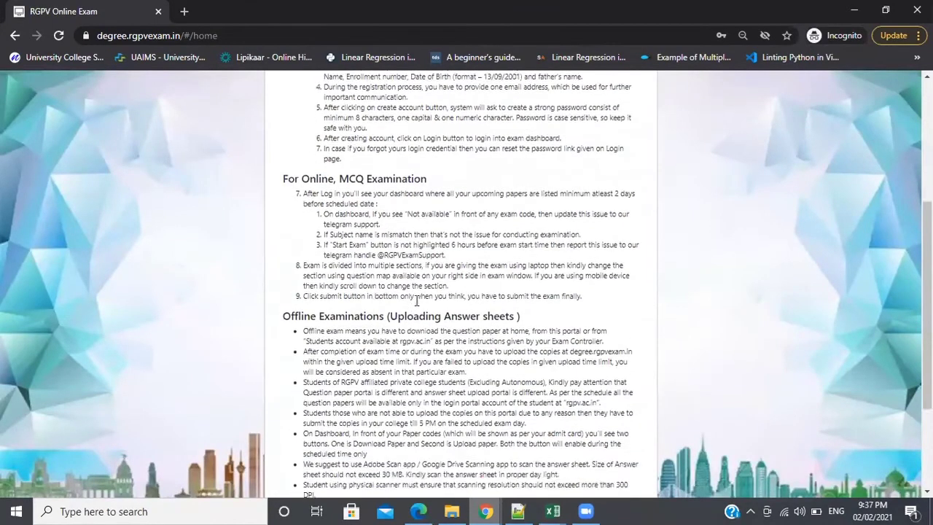
scroll(417, 310, "up", 5)
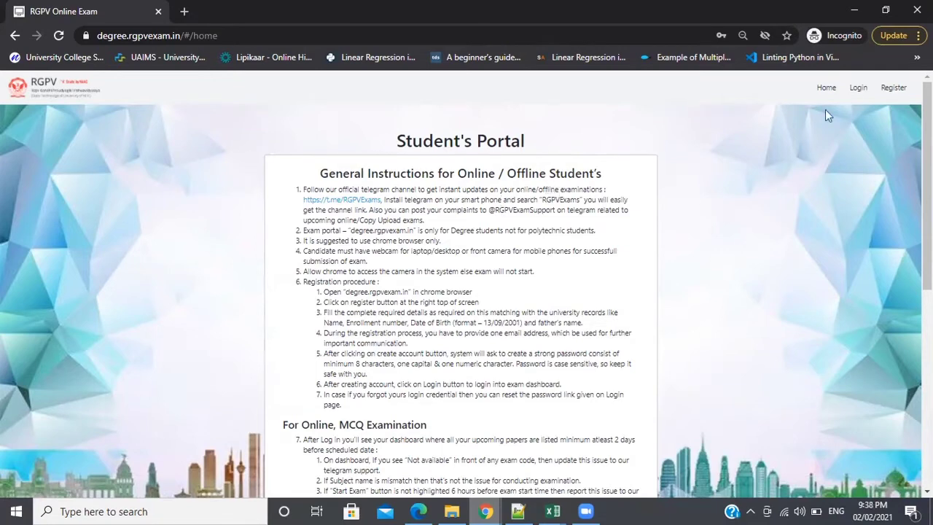
left_click(857, 88)
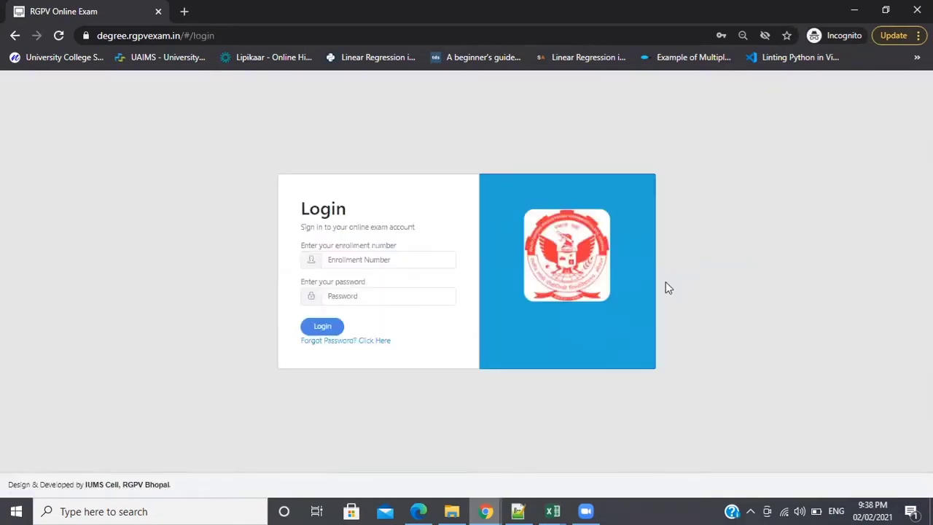
left_click(444, 260)
key("ctrl+v")
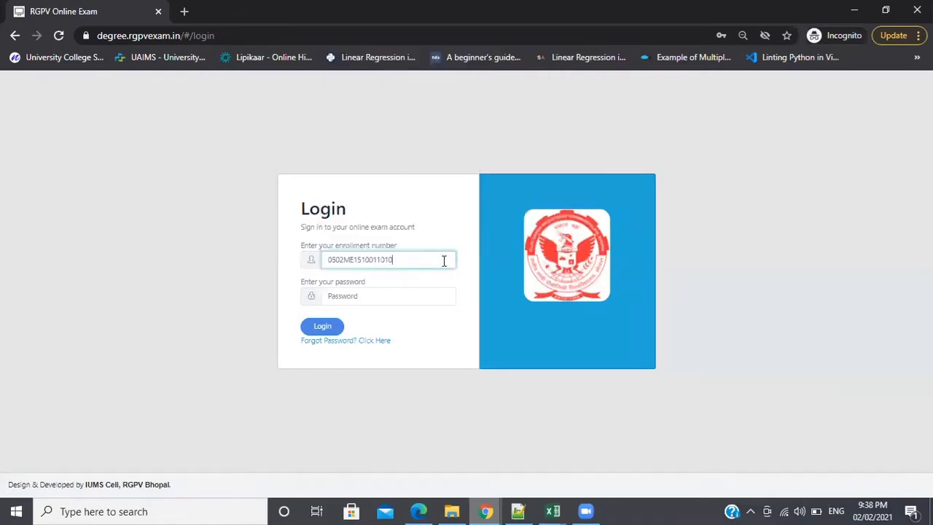
key("Tab")
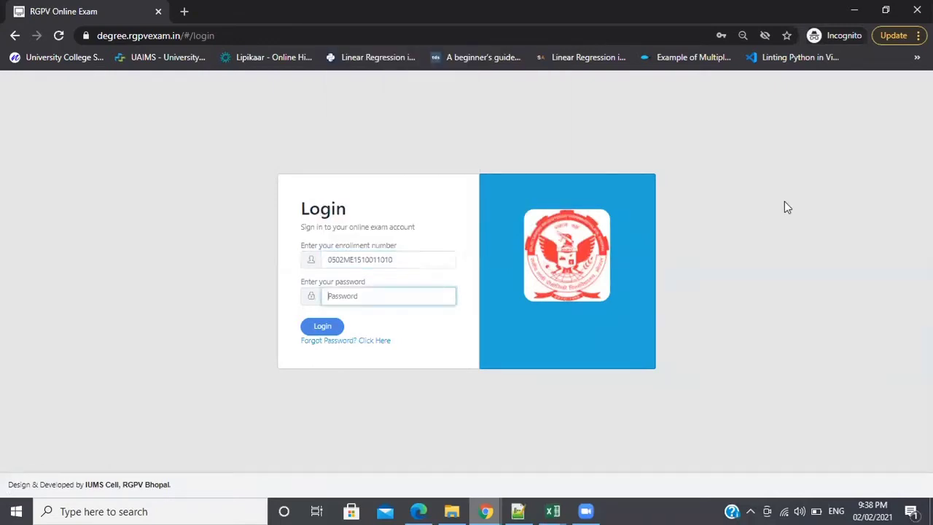
type("*************")
key("Return")
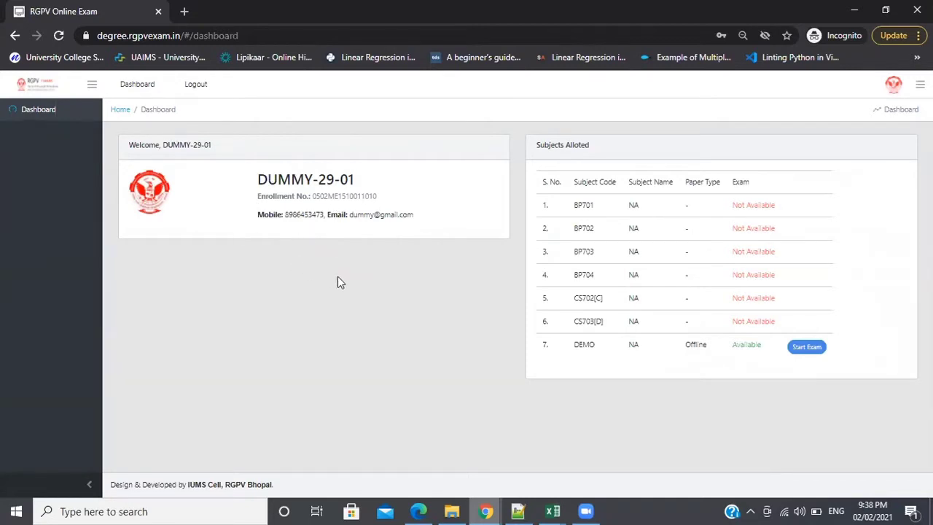
Step: Start the offline DEMO exam from the list of allotted subjects
triple_click(248, 173)
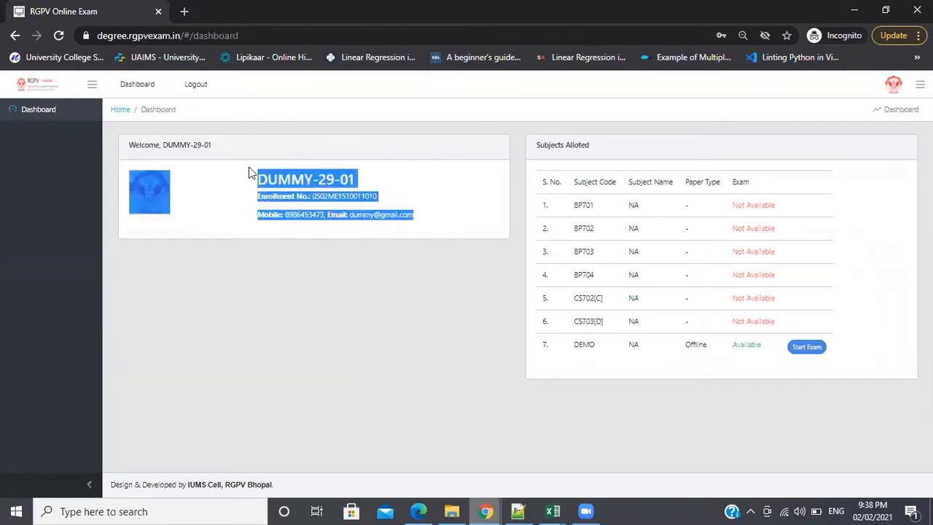
left_click(294, 243)
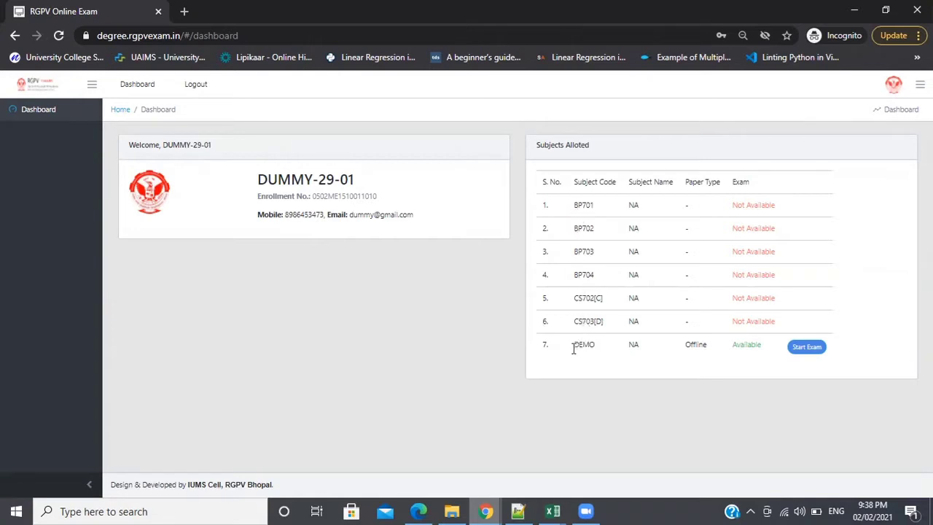
left_click_drag(572, 347, 594, 351)
left_click(622, 409)
left_click(805, 348)
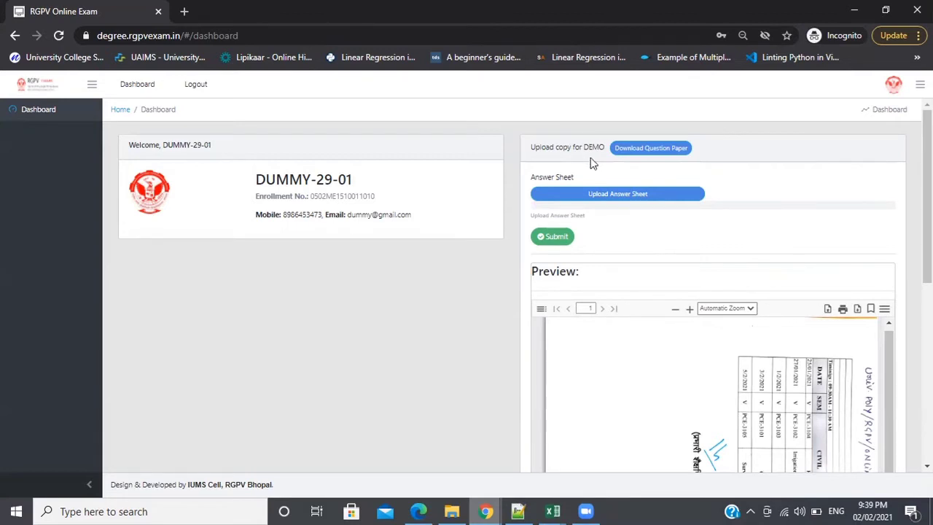
Step: Download the question paper for the DEMO exam
left_click_drag(584, 147, 604, 149)
left_click(596, 158)
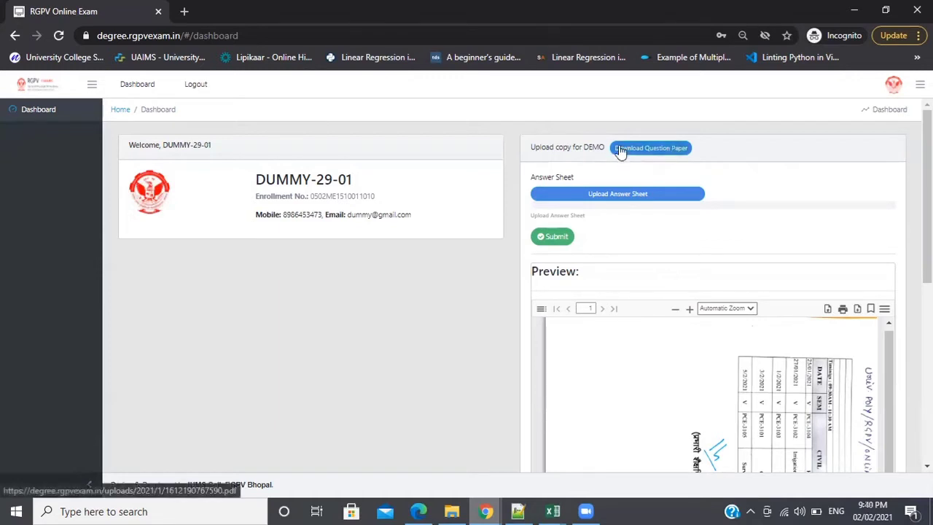
left_click(644, 147)
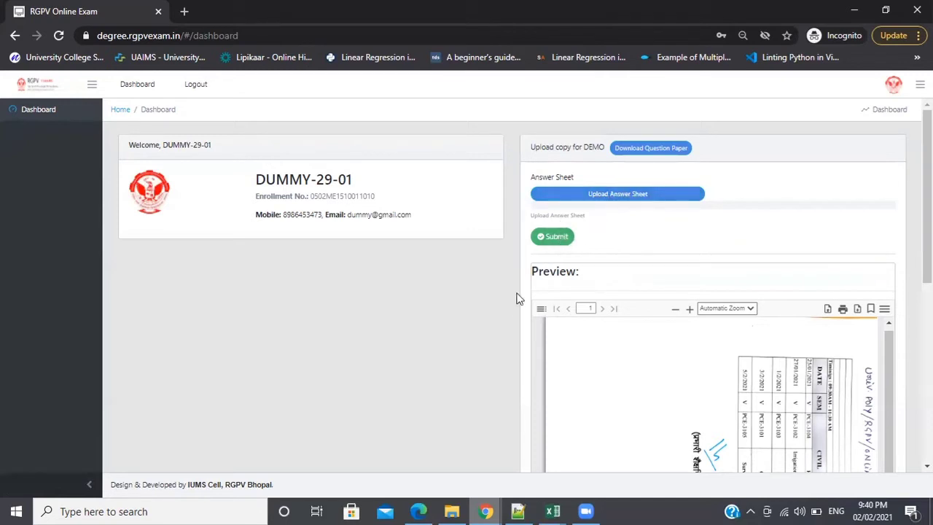
Step: Examine the answer sheet preview with its download options and the alternative section for choosing a copy submission center
scroll(504, 311, "down", 2)
right_click(612, 215)
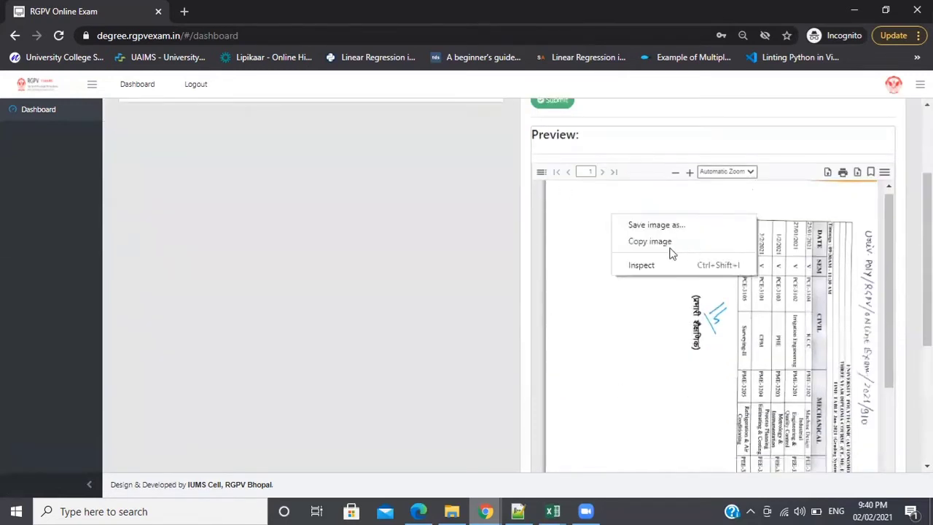
left_click(489, 254)
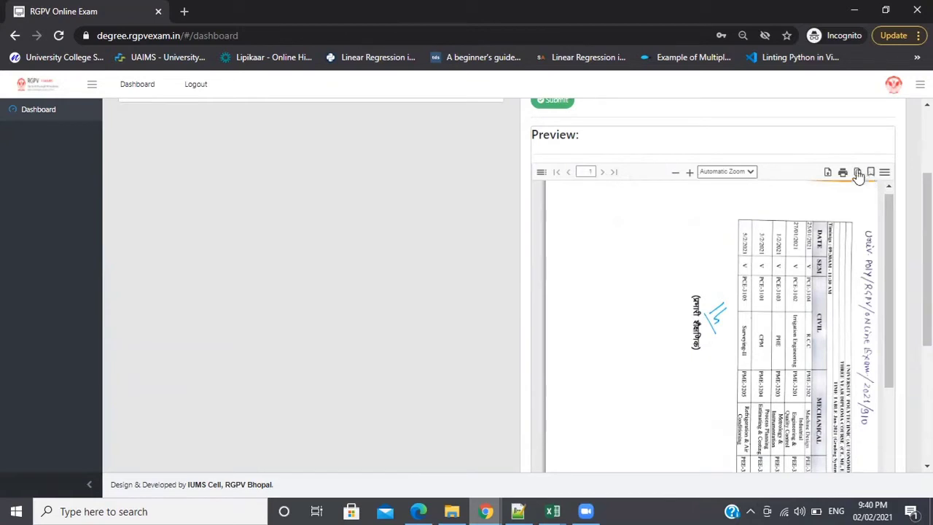
scroll(433, 276, "down", 1)
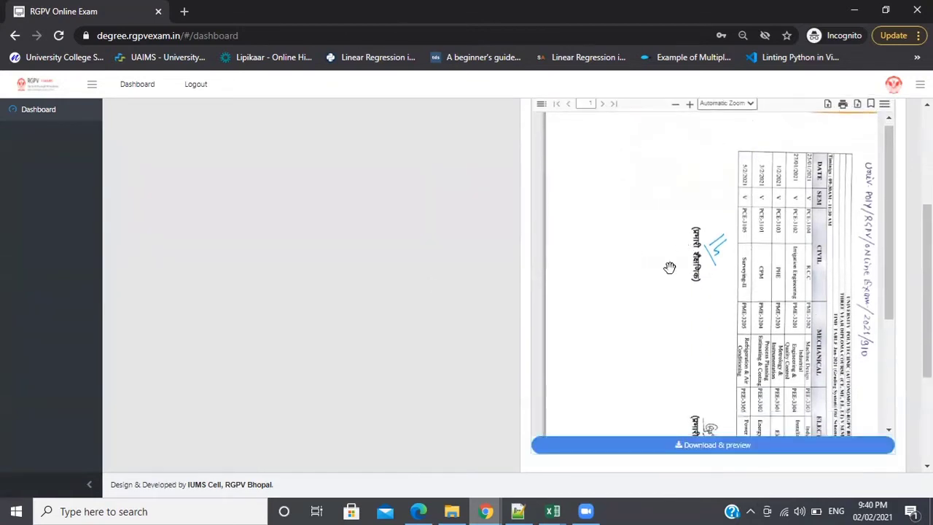
scroll(321, 339, "down", 1)
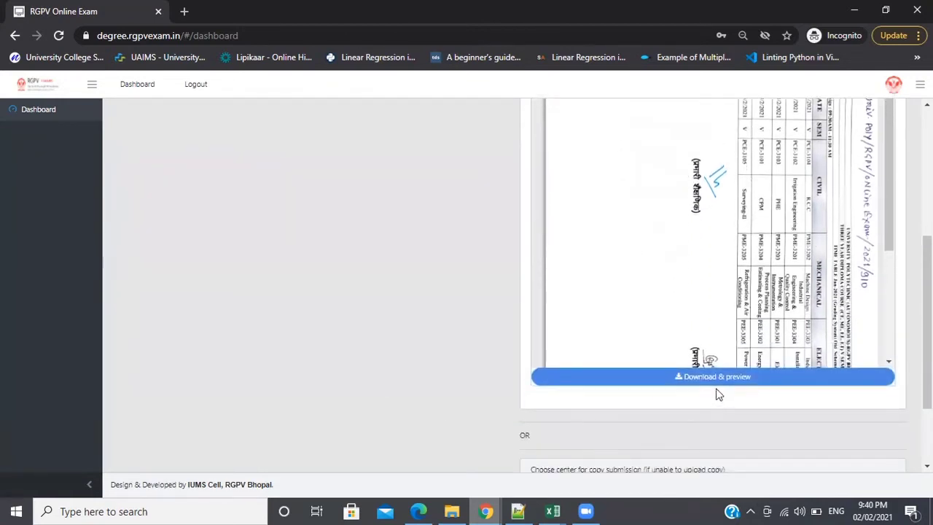
scroll(517, 392, "down", 1)
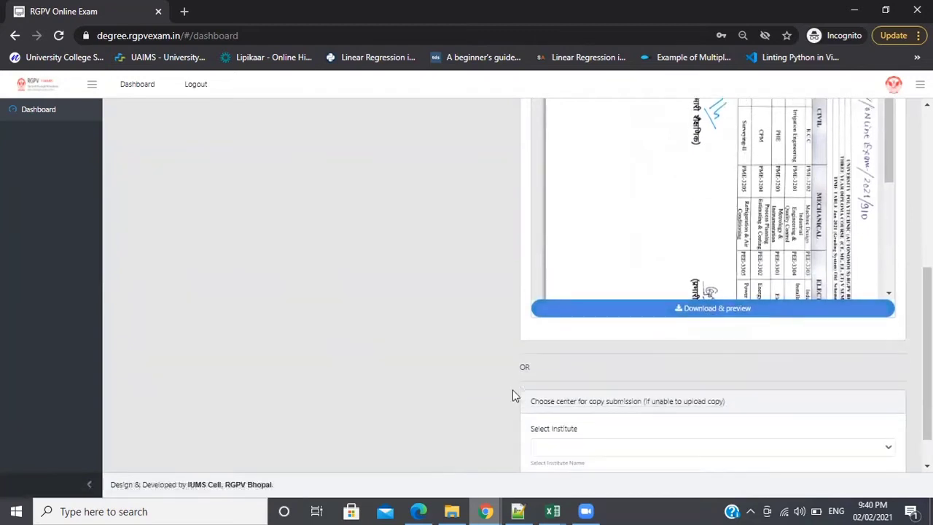
double_click(520, 368)
scroll(437, 353, "up", 6)
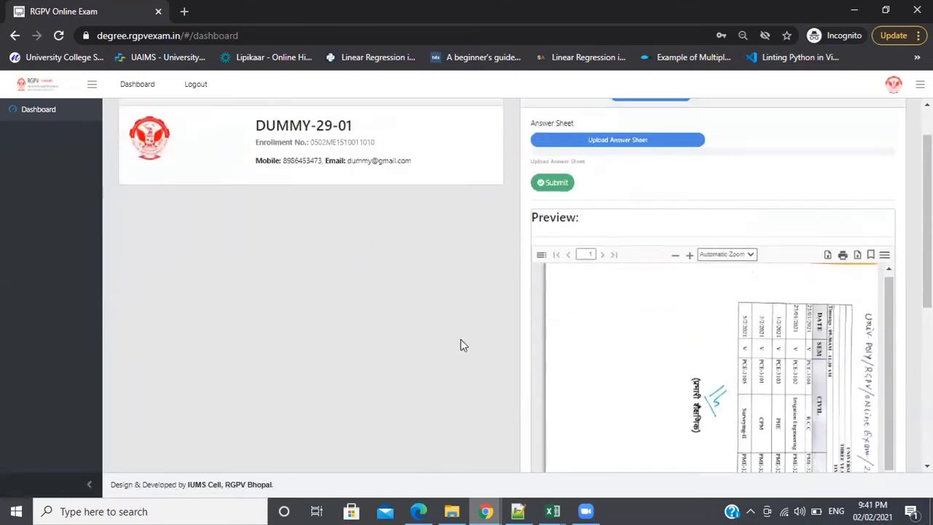
scroll(443, 349, "down", 5)
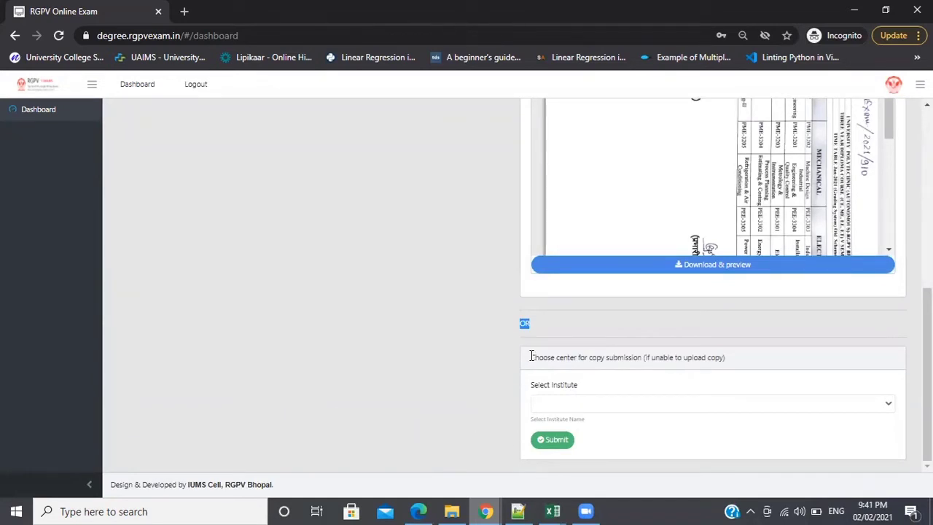
left_click_drag(531, 356, 739, 361)
left_click(477, 406)
scroll(394, 371, "up", 8)
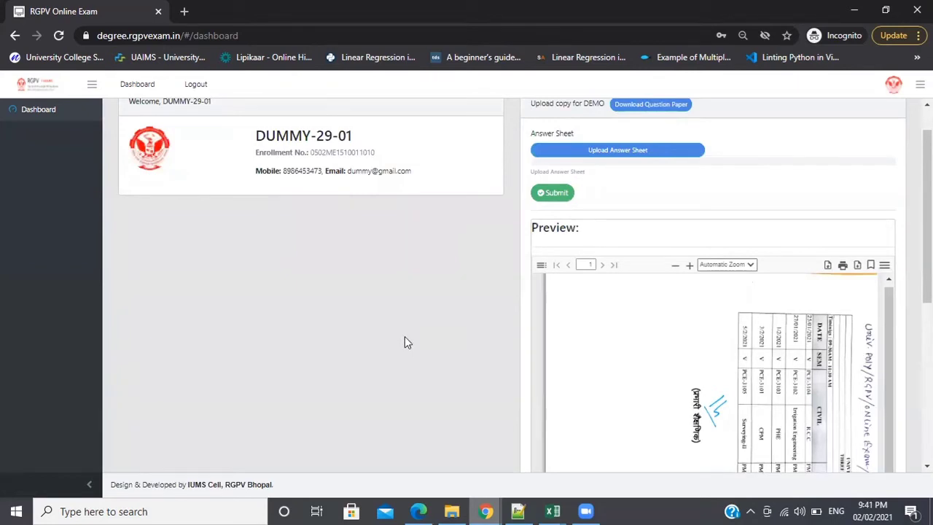
scroll(406, 344, "down", 3)
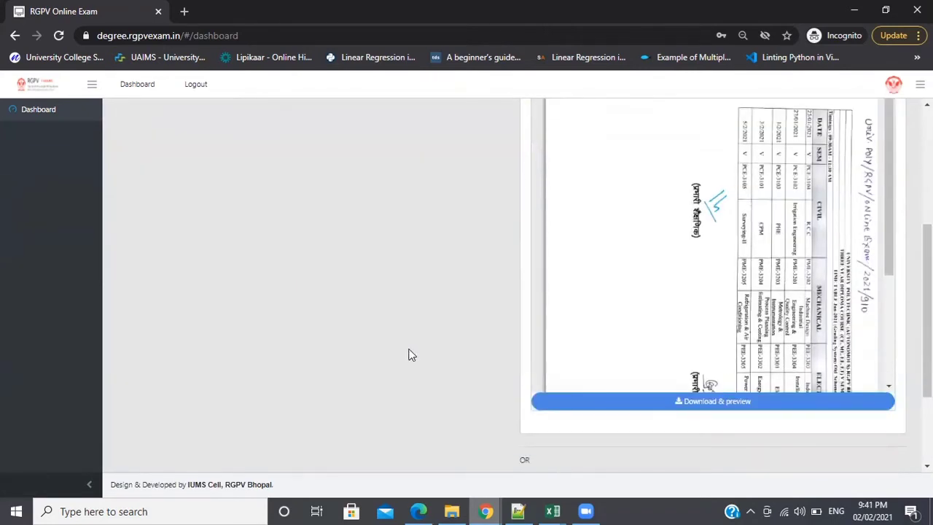
scroll(426, 372, "down", 2)
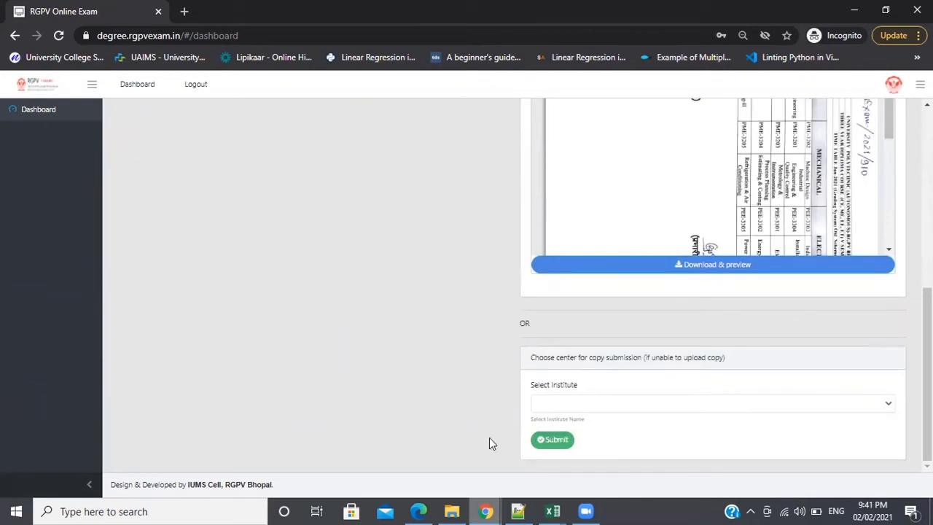
Step: Set the copy submission institute to Lakshmi Narain College of Technology and change it to Bansal Institute of Research & Technology
left_click(580, 408)
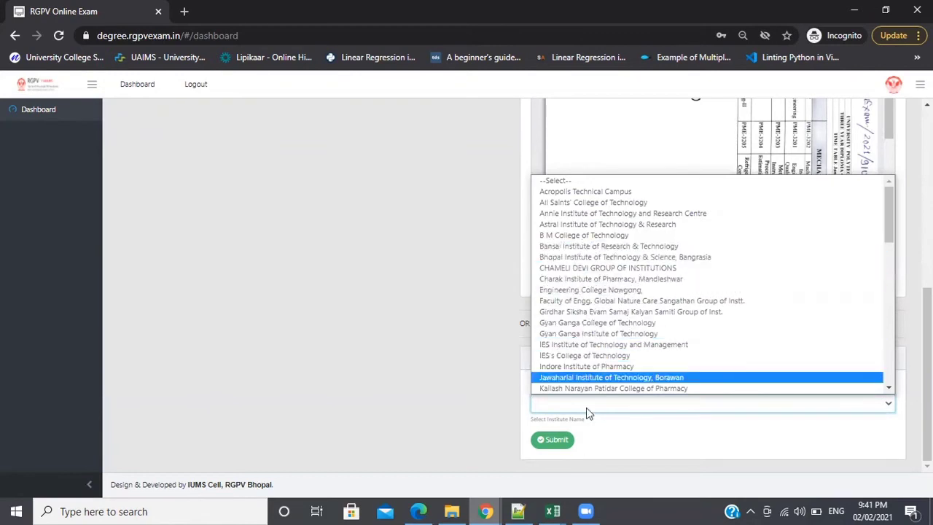
scroll(572, 354, "down", 3)
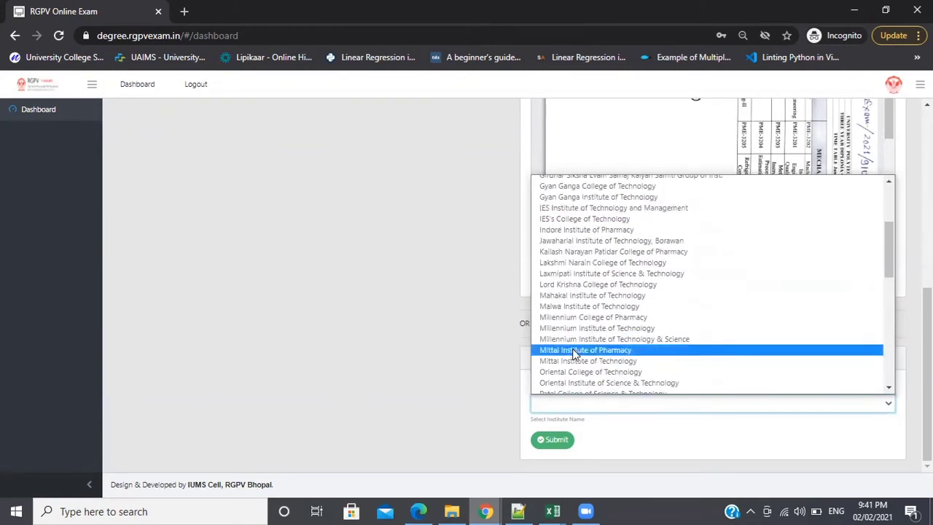
scroll(573, 352, "down", 3)
scroll(588, 337, "up", 3)
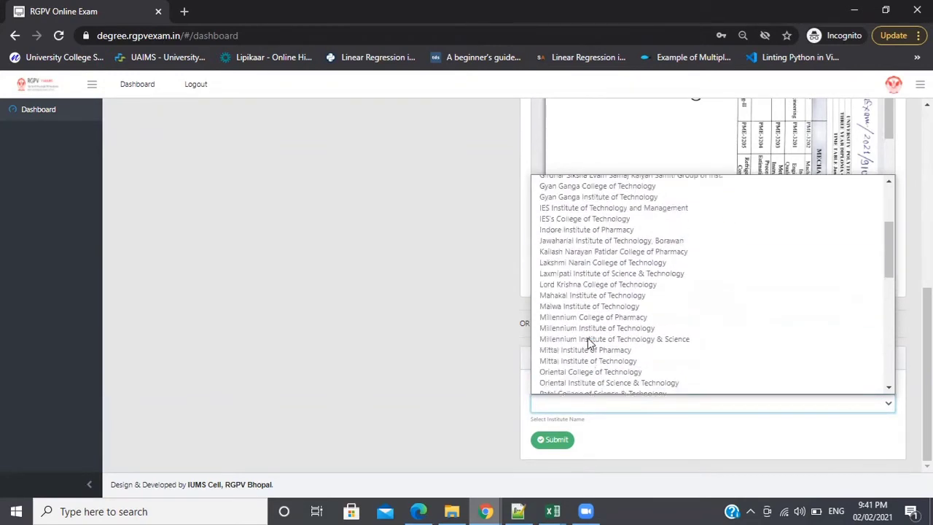
left_click(586, 262)
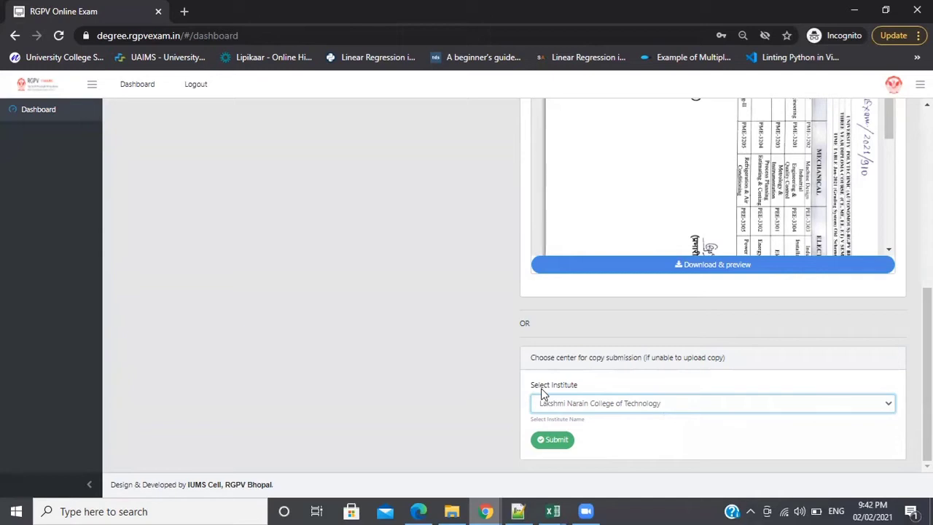
left_click(552, 406)
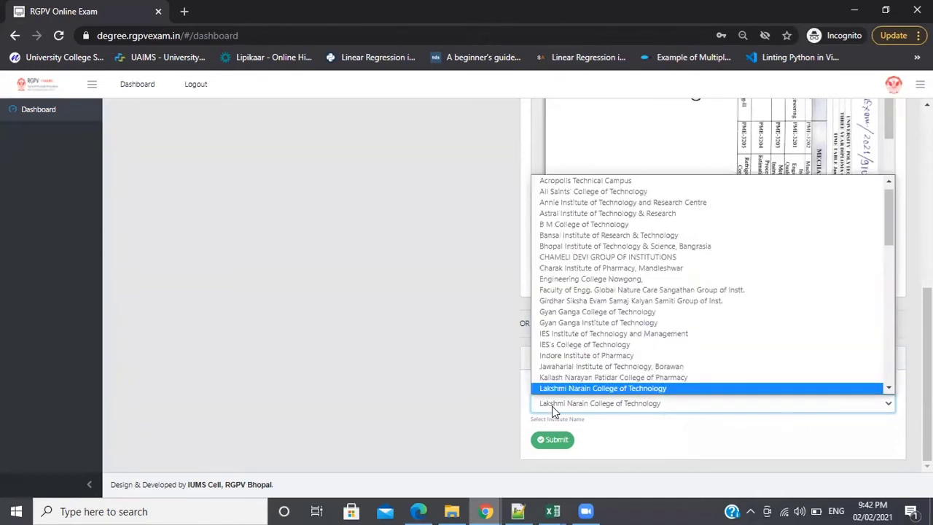
left_click(575, 235)
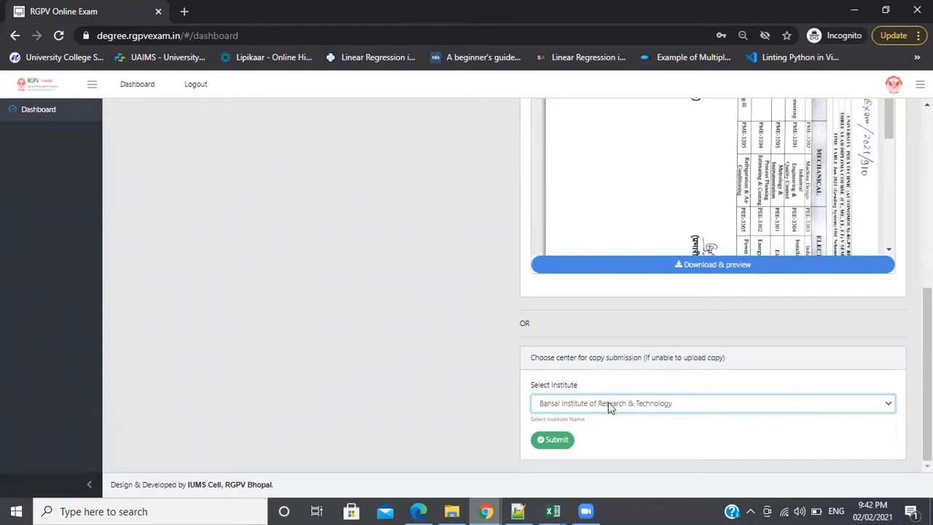
Step: Reset the institute for copy submission to the --Select-- option
scroll(532, 355, "up", 2)
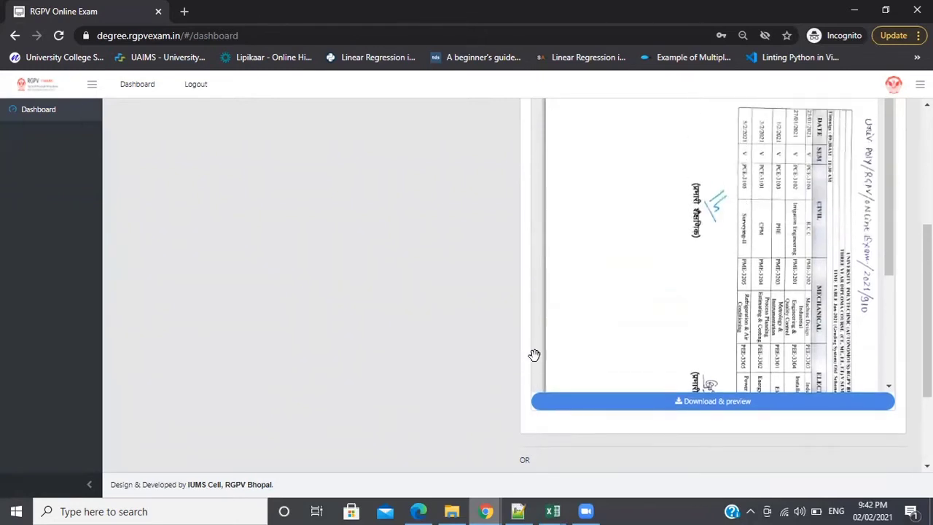
scroll(468, 442, "down", 2)
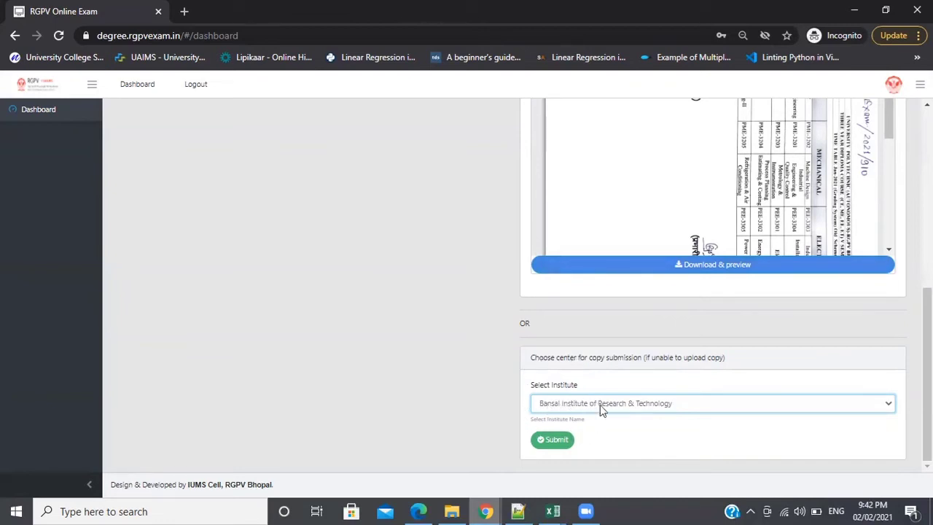
scroll(484, 355, "up", 3)
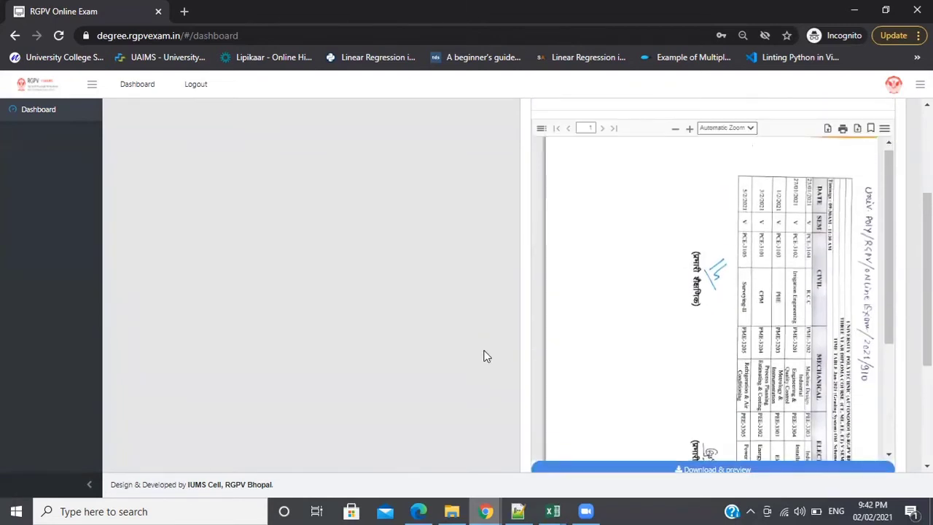
scroll(483, 356, "down", 3)
left_click(609, 401)
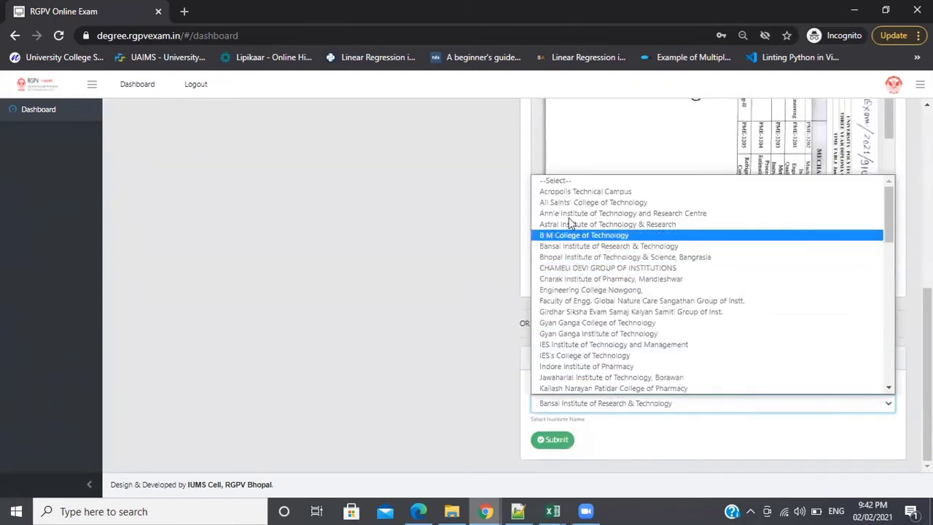
left_click(543, 181)
Step: Attach the file 1611693369.pdf as the answer sheet for the DEMO exam
scroll(420, 343, "up", 1)
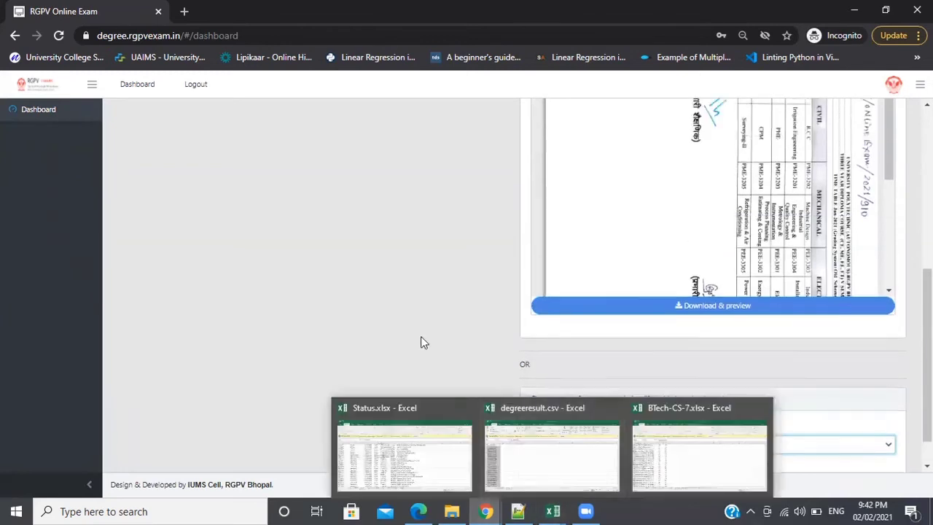
scroll(420, 343, "up", 5)
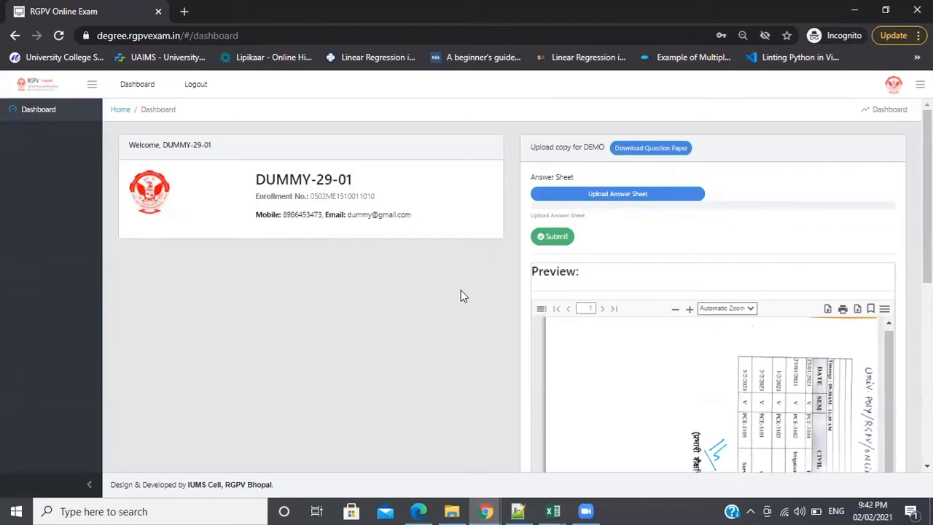
left_click(592, 194)
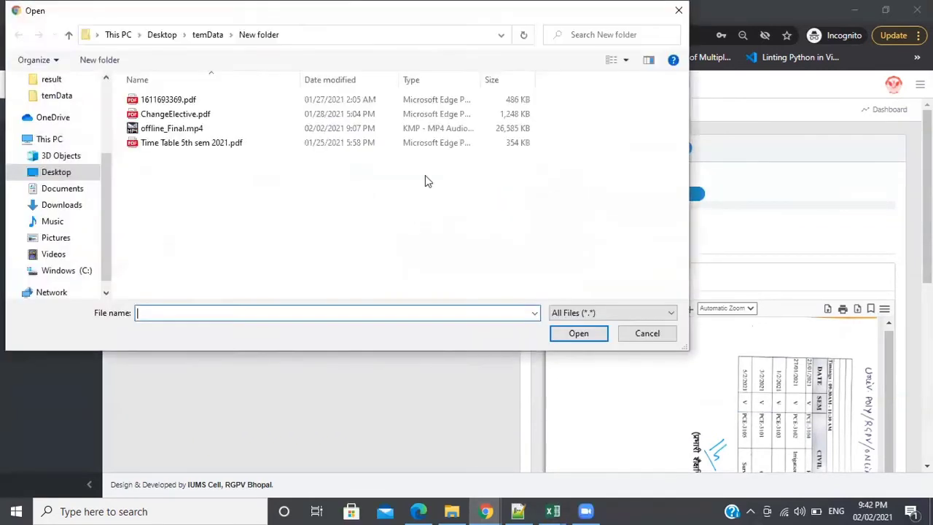
double_click(211, 100)
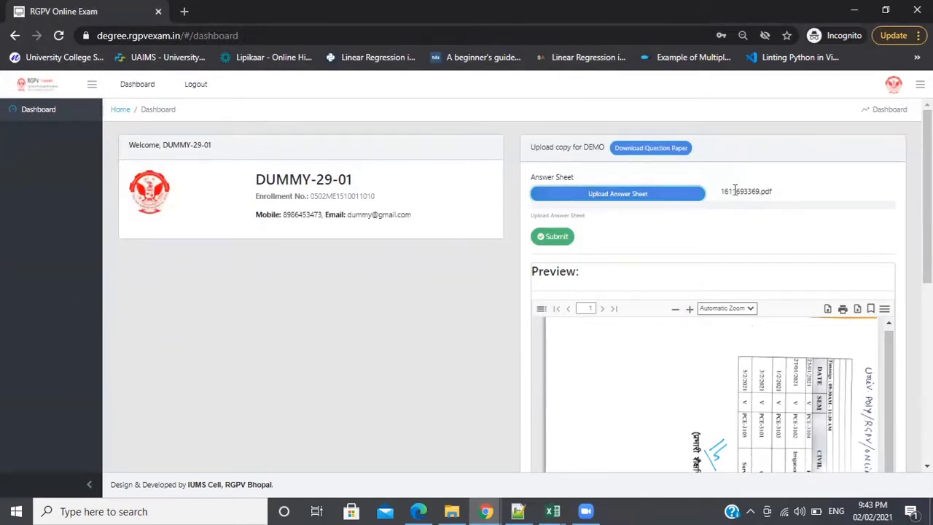
Step: Submit the attached file 1611693369.pdf as the answer sheet for the DEMO exam
left_click_drag(761, 192, 771, 193)
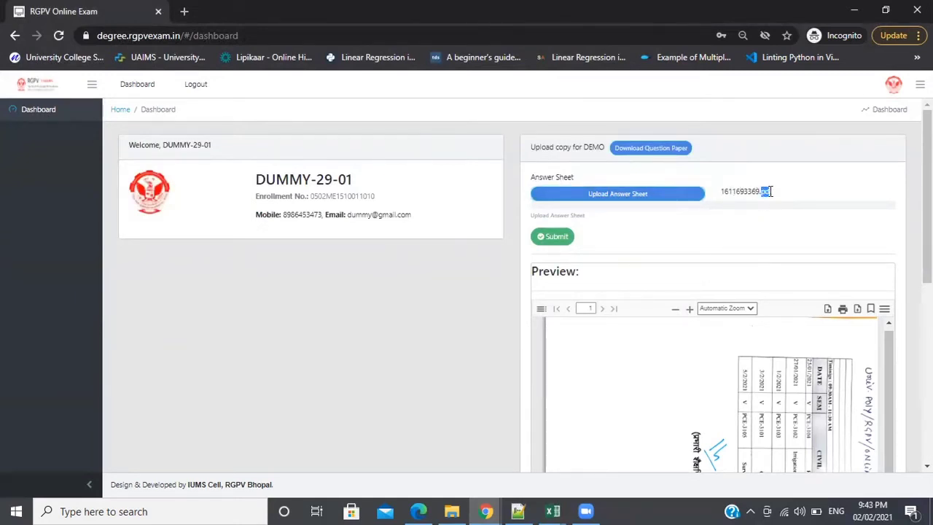
left_click(755, 223)
left_click(552, 237)
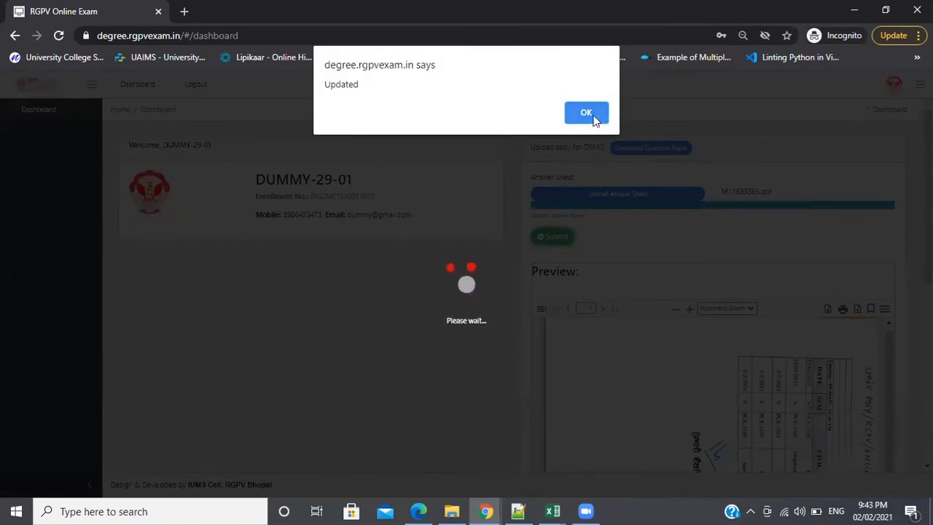
left_click(593, 117)
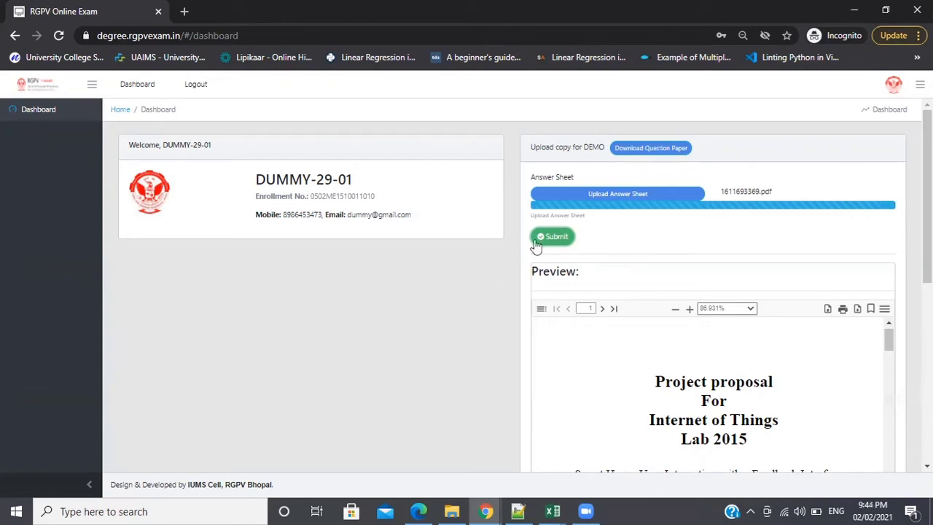
Step: Skim through the pages of the submitted answer sheet in the preview and return to its beginning
scroll(569, 297, "down", 1)
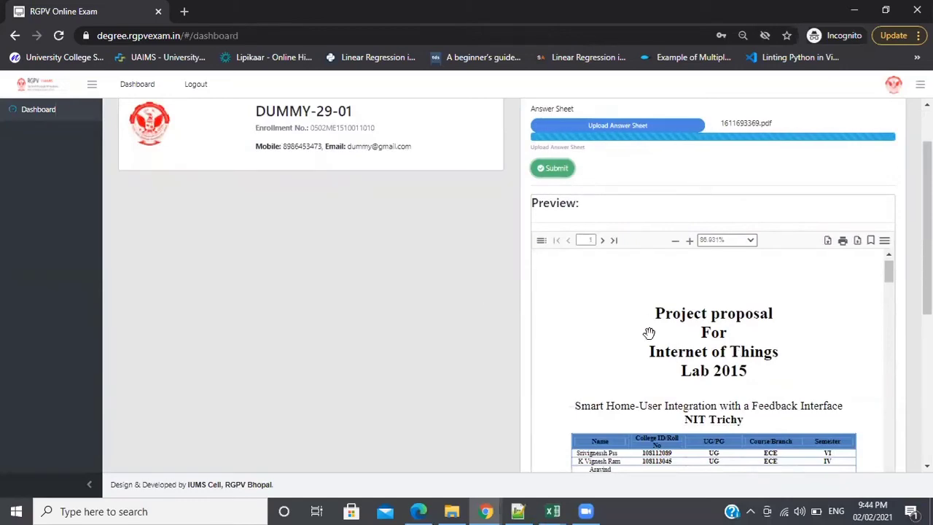
scroll(649, 333, "down", 2)
scroll(406, 348, "down", 2)
scroll(762, 381, "down", 3)
scroll(768, 335, "down", 5)
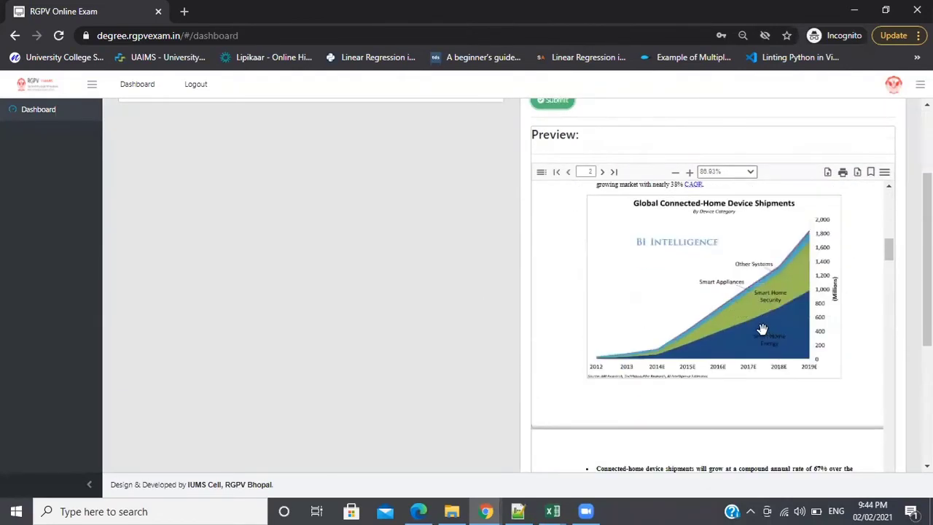
scroll(838, 299, "down", 3)
scroll(845, 306, "down", 3)
scroll(814, 337, "down", 12)
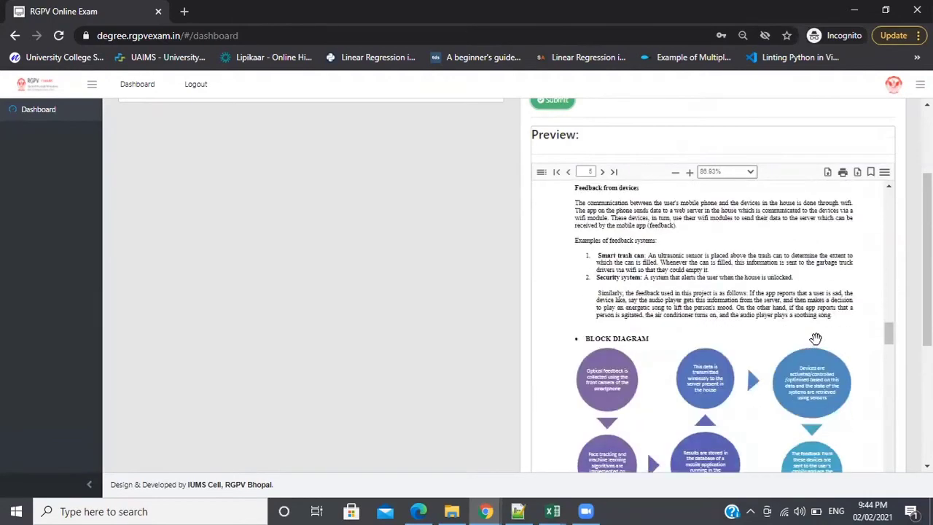
left_click_drag(889, 419, 889, 196)
Step: Page forward through the submitted answer sheet one page at a time and then back to its first page
left_click(603, 172)
left_click(603, 173)
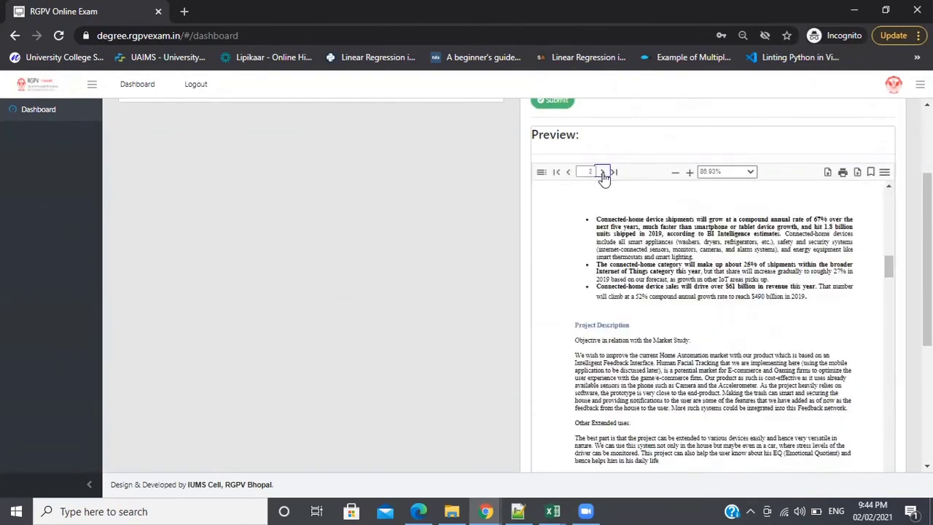
left_click(603, 172)
left_click(602, 172)
left_click(603, 172)
left_click(602, 172)
left_click(569, 173)
left_click(569, 173)
left_click(569, 173)
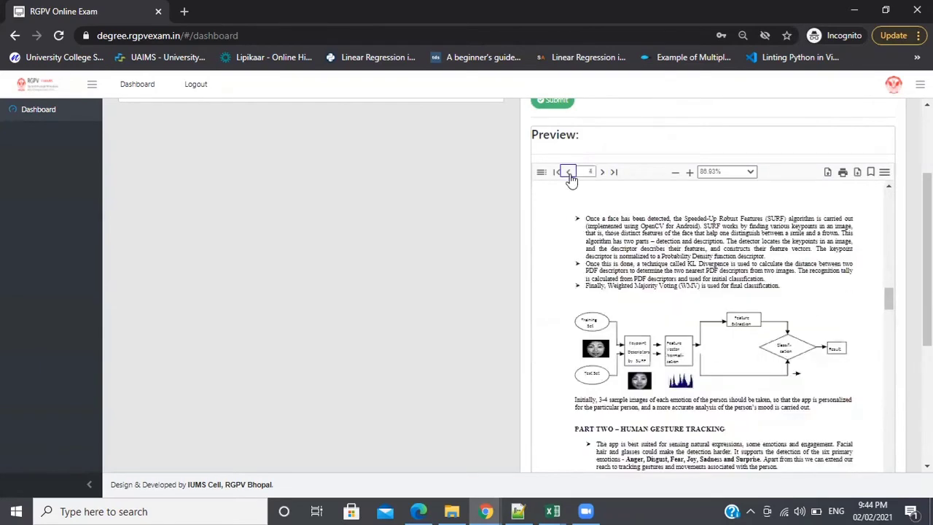
left_click(569, 172)
left_click(568, 173)
left_click(568, 173)
scroll(466, 305, "up", 2)
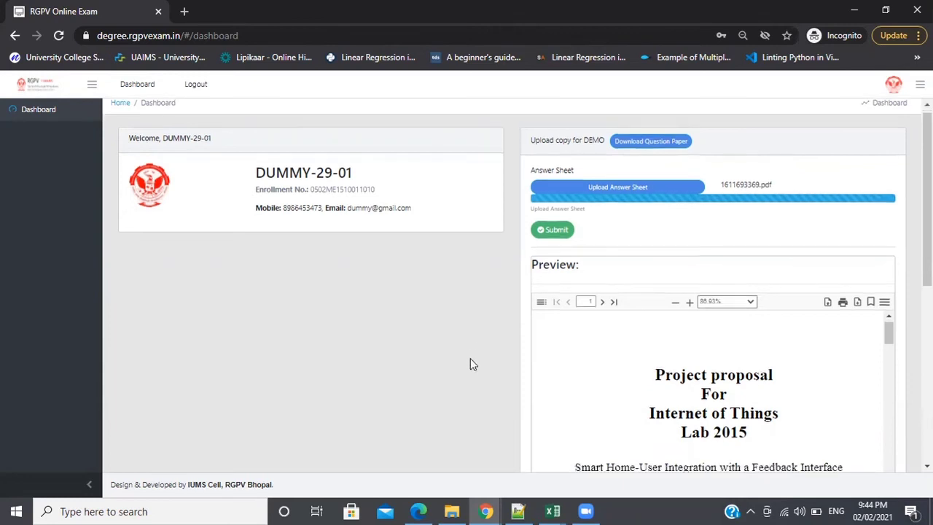
Step: Replace the DEMO exam's answer sheet with the file Time Table 5th sem 2021.pdf and submit it
scroll(469, 358, "down", 4)
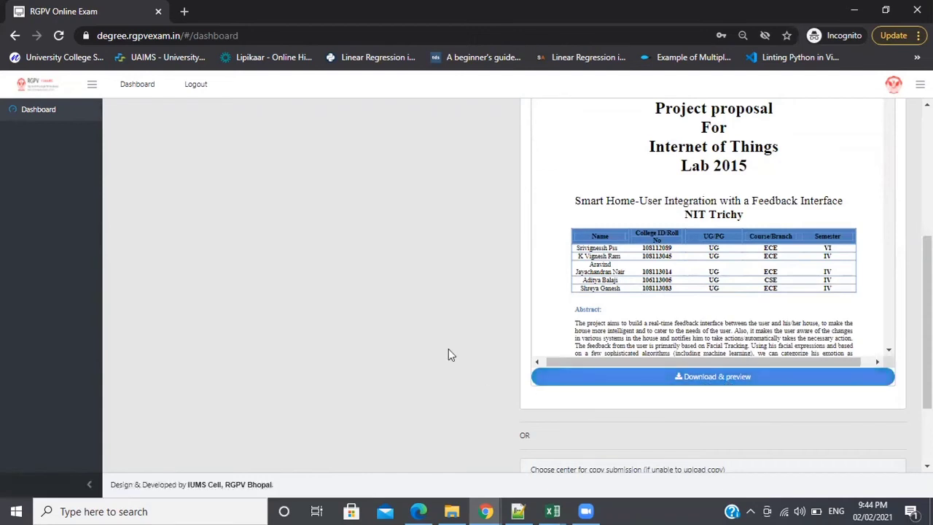
scroll(447, 347, "up", 4)
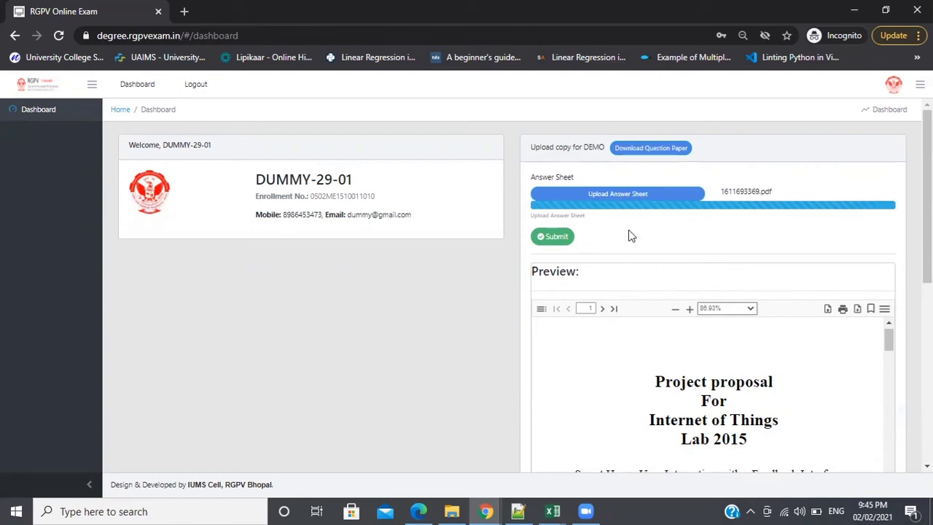
left_click(619, 194)
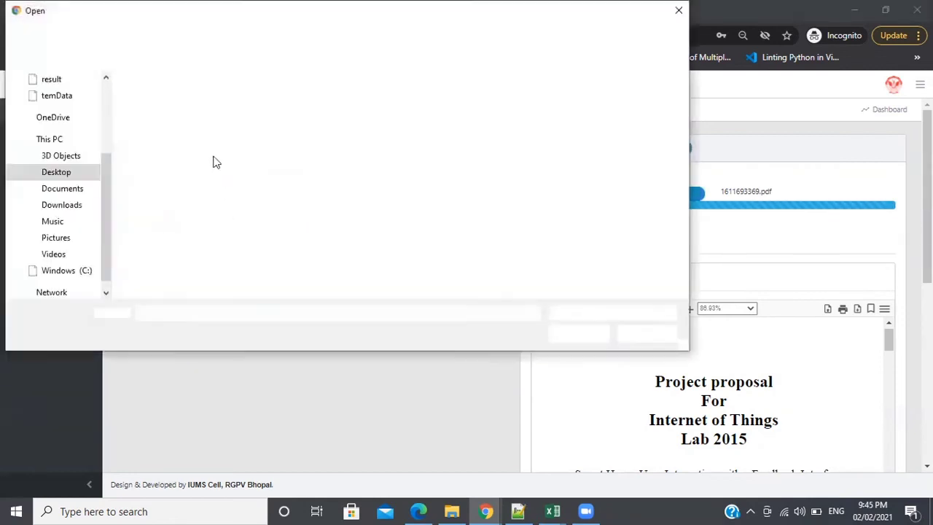
double_click(196, 143)
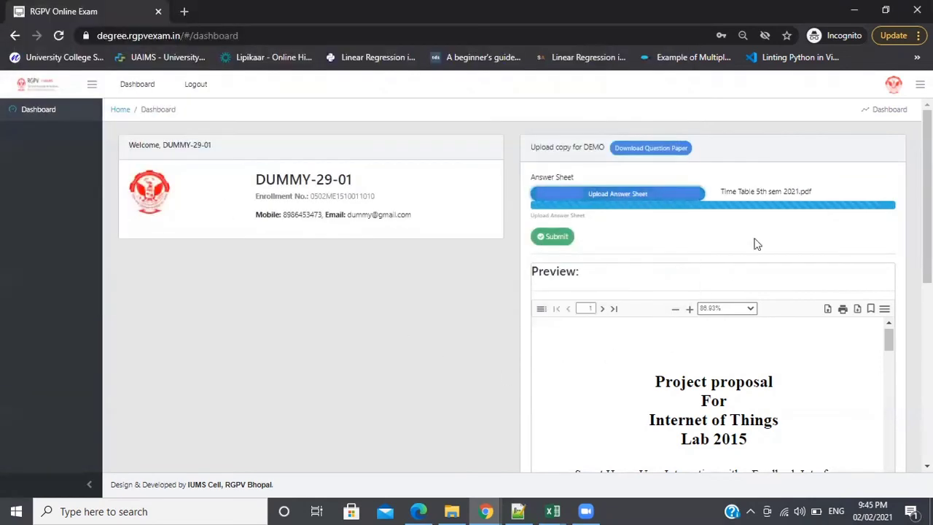
left_click(563, 246)
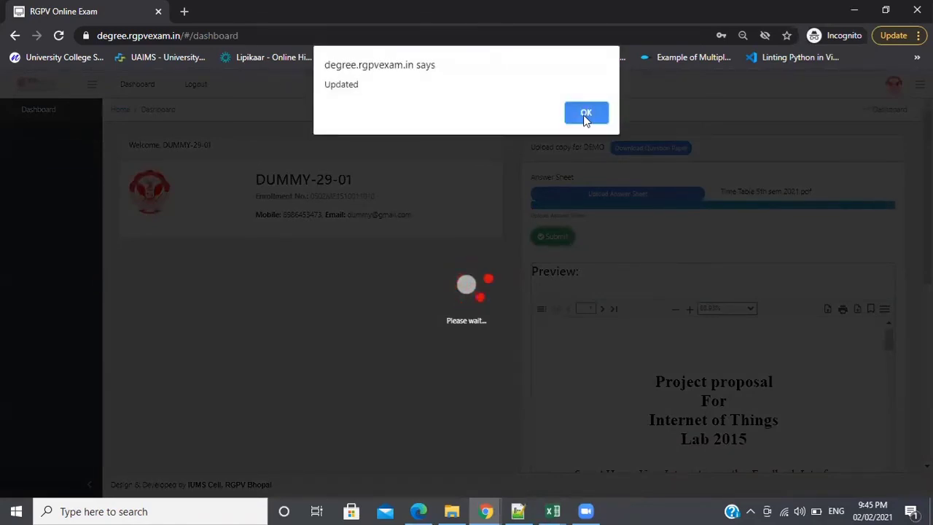
left_click(586, 114)
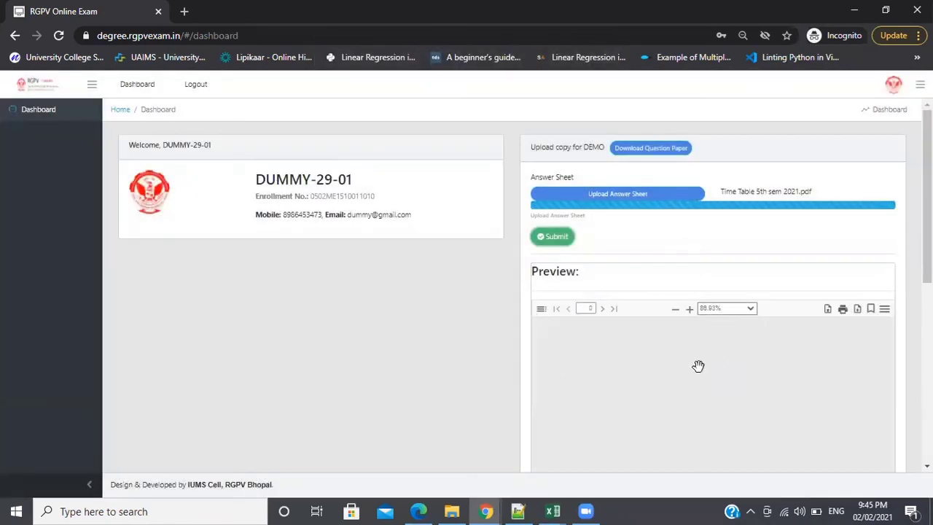